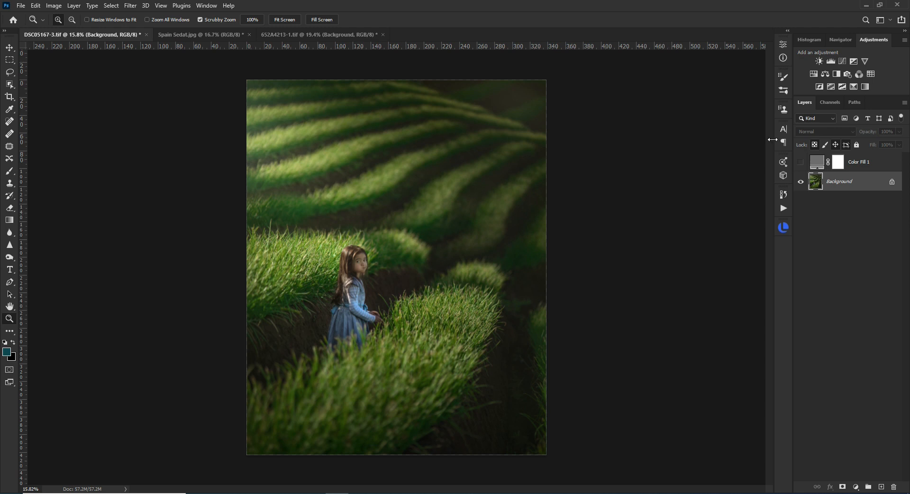
- Show the hidden Color Fill 1 layer to examine its effect and the available blending modes, and hide it again
{"action": "left_click", "coordinate": [865, 163]}
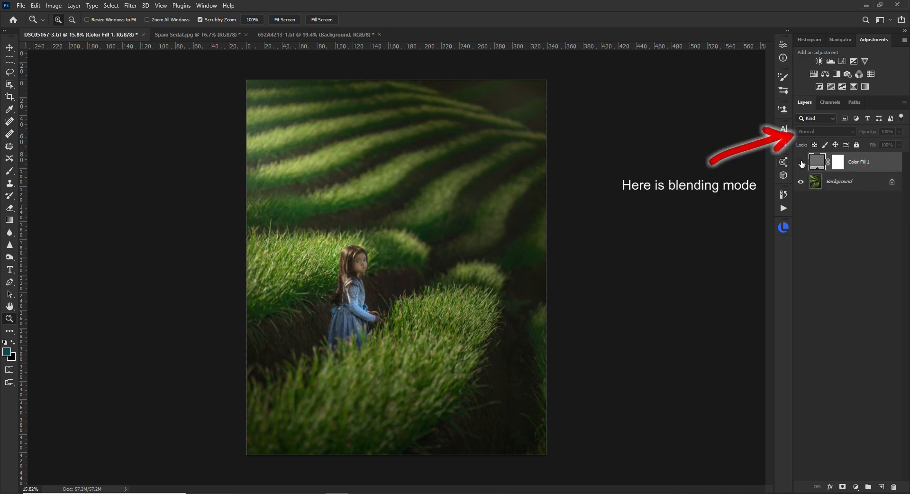
{"action": "left_click", "coordinate": [802, 163]}
{"action": "left_click", "coordinate": [830, 132]}
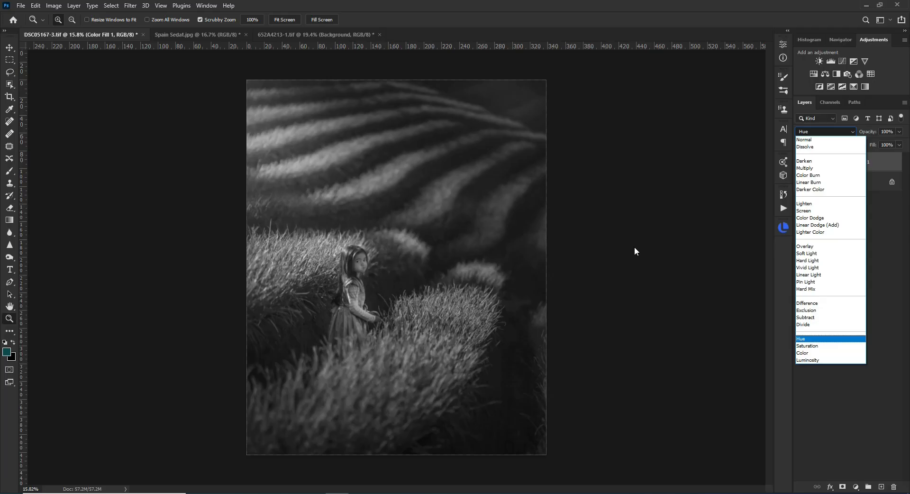
{"action": "left_click", "coordinate": [646, 261]}
{"action": "left_click", "coordinate": [800, 161]}
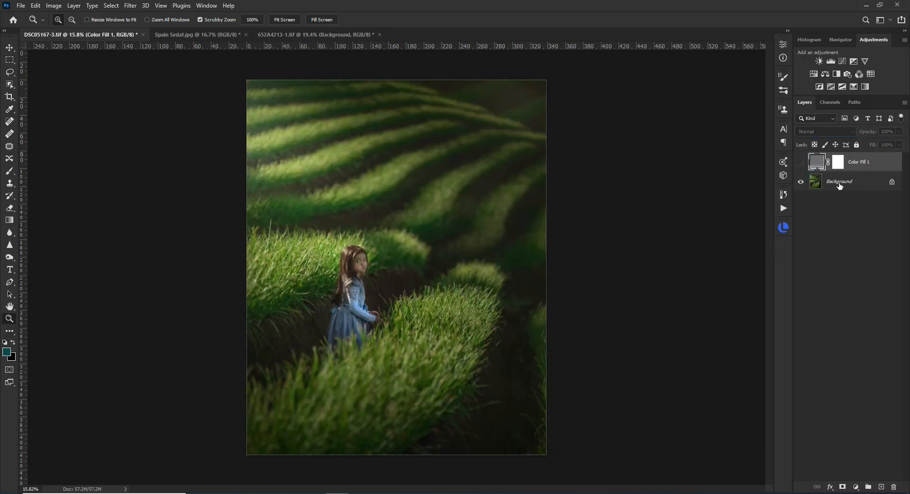
- Delete the Color Fill 1 layer above the Background
{"action": "left_click", "coordinate": [845, 181]}
{"action": "left_click", "coordinate": [865, 164]}
{"action": "left_click_drag", "start_coordinate": [875, 164], "coordinate": [894, 487]}
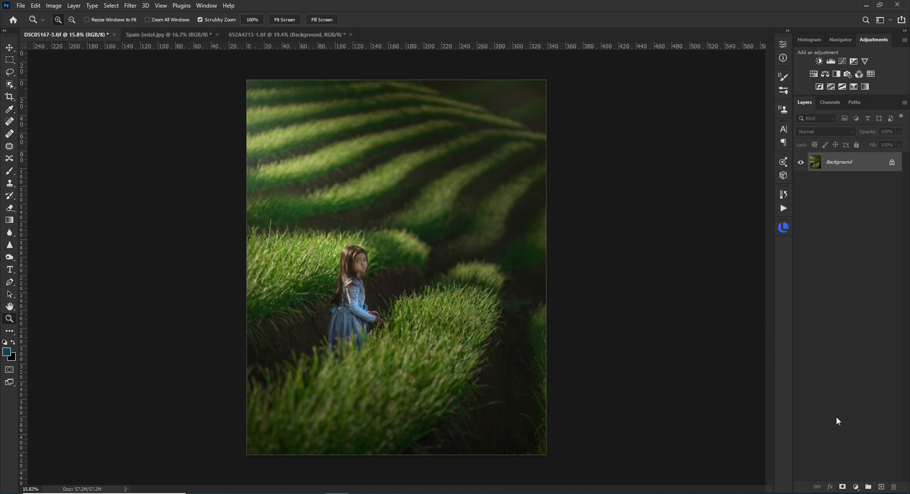
- Add a Solid Color fill layer above the Background with the warm brown colour #8e7447
{"action": "left_click", "coordinate": [856, 487]}
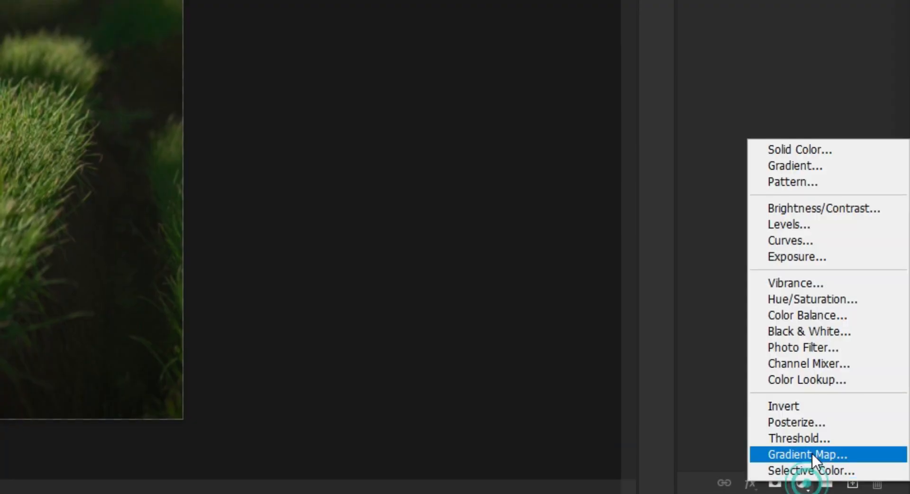
{"action": "left_click", "coordinate": [794, 151]}
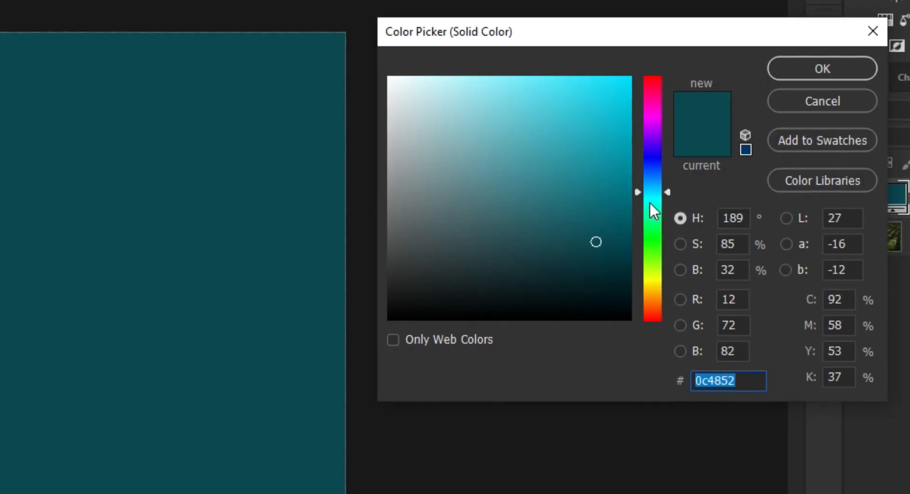
{"action": "left_click_drag", "start_coordinate": [701, 165], "coordinate": [699, 173]}
{"action": "mouse_move", "coordinate": [591, 250]}
{"action": "left_mouse_down"}
{"action": "mouse_move", "coordinate": [504, 191]}
{"action": "mouse_move", "coordinate": [473, 198]}
{"action": "left_mouse_up"}
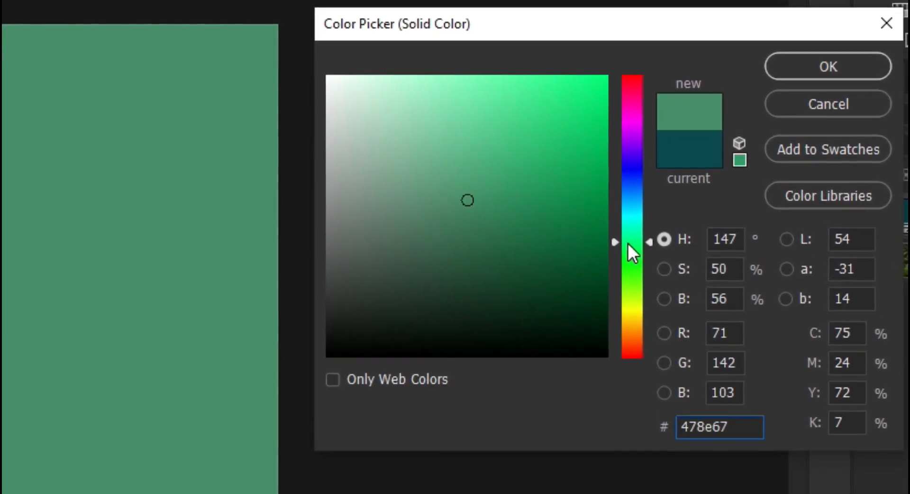
{"action": "left_click_drag", "start_coordinate": [632, 242], "coordinate": [618, 332]}
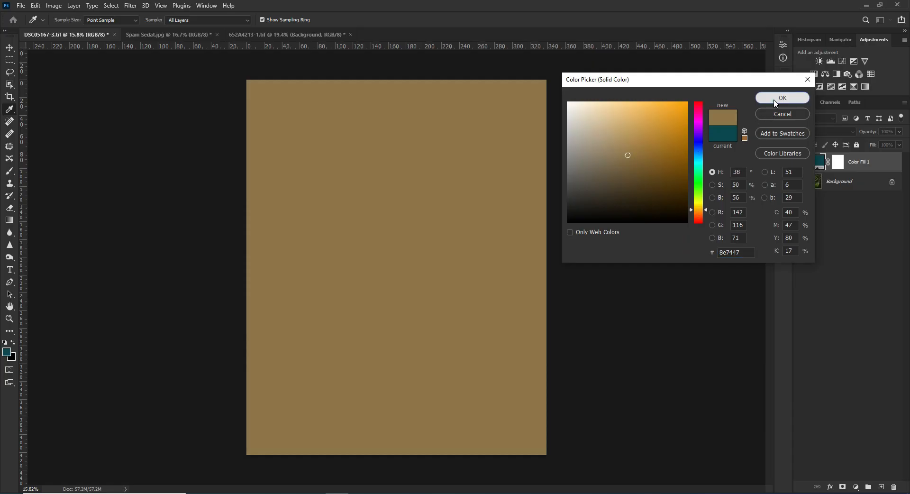
{"action": "left_click", "coordinate": [783, 98]}
{"action": "key", "text": "z"}
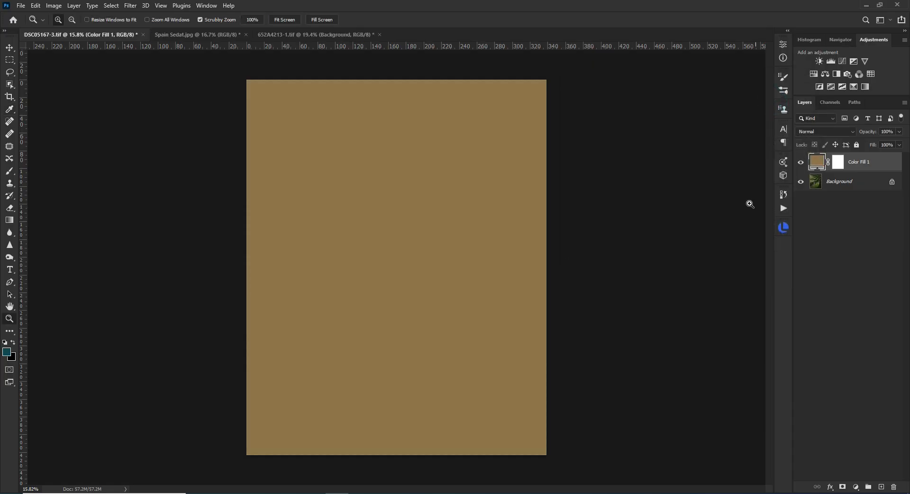
- Set the fill layer's blending mode to Soft Light and change its colour to blue #466a88
{"action": "left_click", "coordinate": [825, 132]}
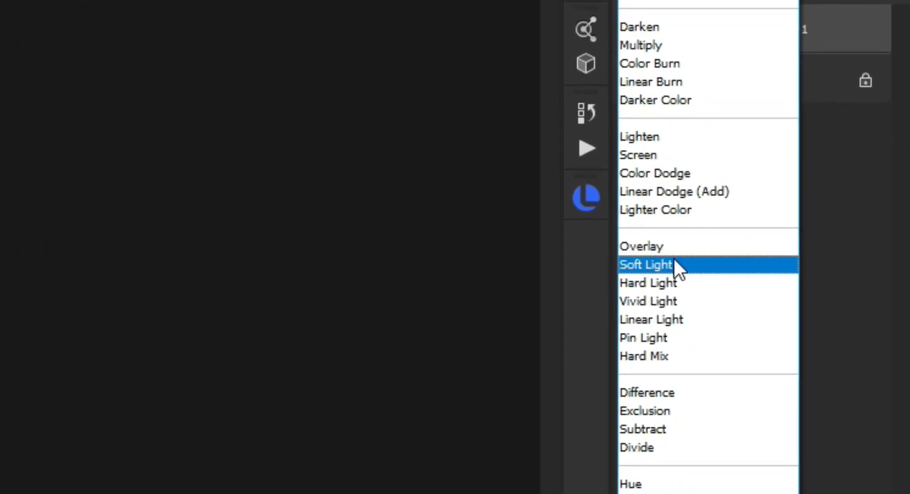
{"action": "left_click", "coordinate": [675, 262]}
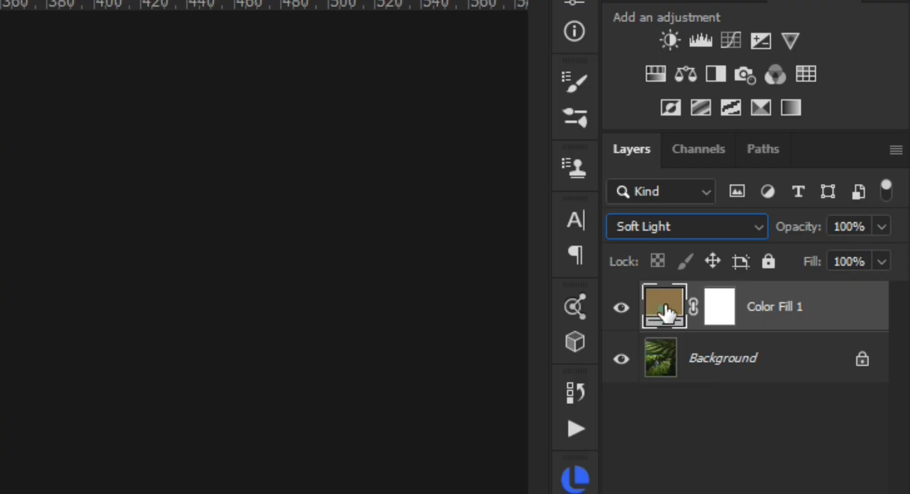
{"action": "double_click", "coordinate": [826, 161]}
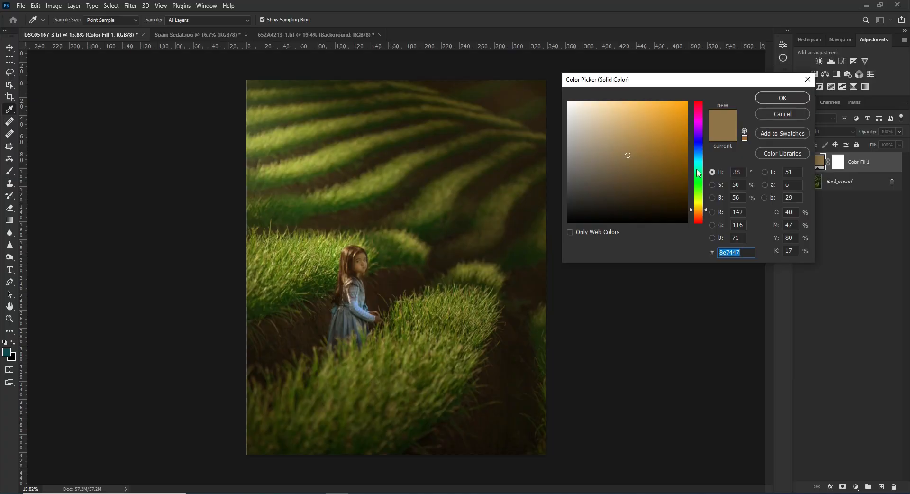
{"action": "left_click_drag", "start_coordinate": [705, 210], "coordinate": [710, 153]}
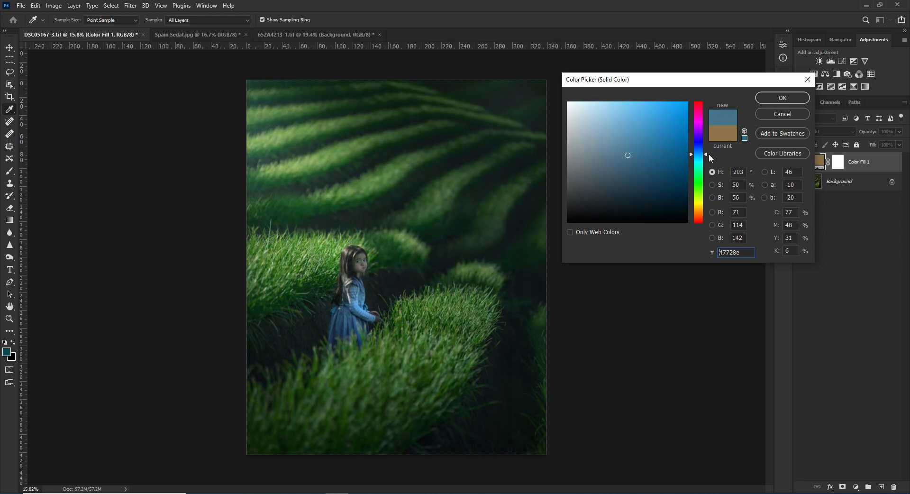
{"action": "left_click_drag", "start_coordinate": [629, 157], "coordinate": [626, 157]}
{"action": "left_click_drag", "start_coordinate": [703, 155], "coordinate": [705, 153]}
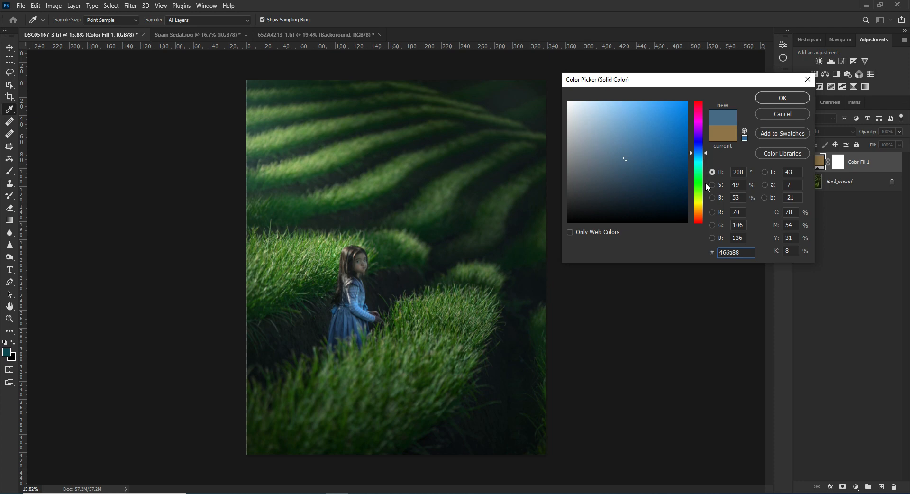
{"action": "left_click", "coordinate": [774, 99]}
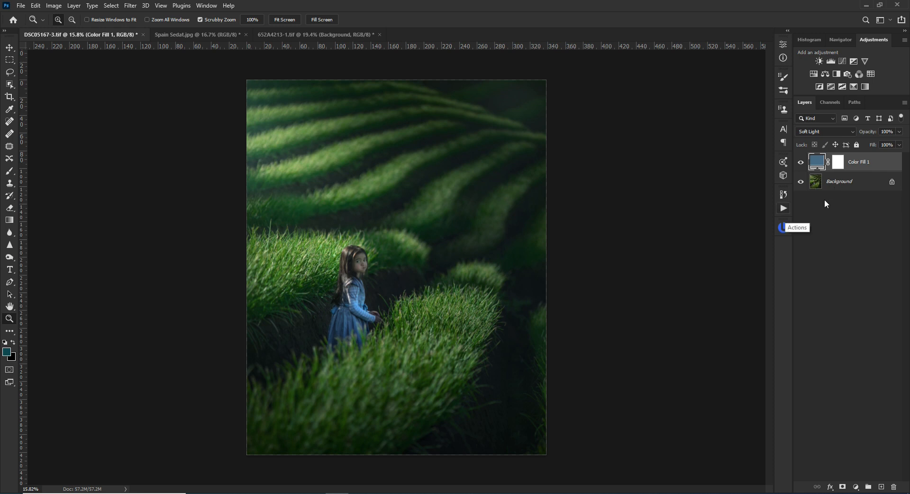
- Try greyer, more saturated and darker blues for the fill layer and set its colour to #365570
{"action": "double_click", "coordinate": [819, 163]}
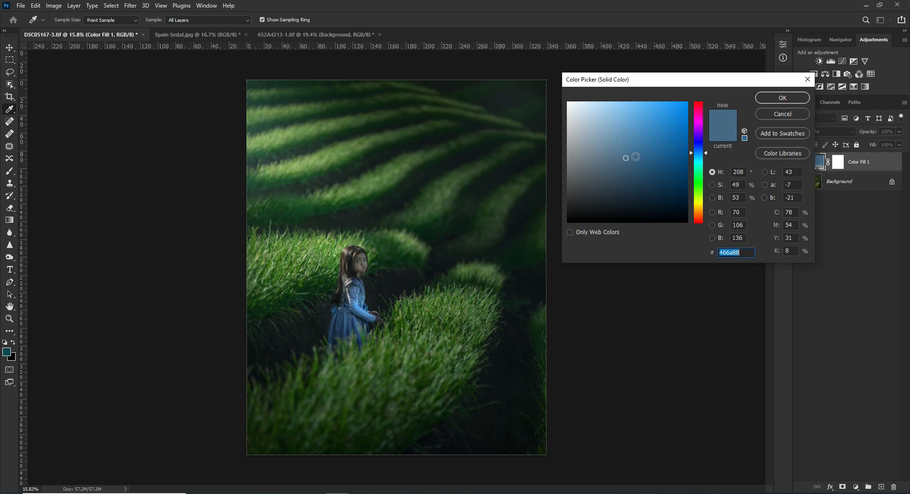
{"action": "left_click_drag", "start_coordinate": [626, 158], "coordinate": [592, 164]}
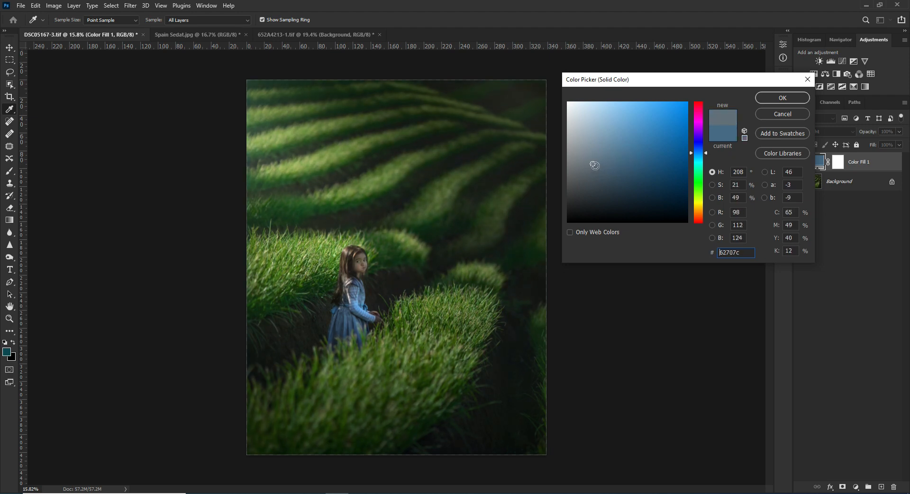
{"action": "left_click_drag", "start_coordinate": [594, 164], "coordinate": [682, 164]}
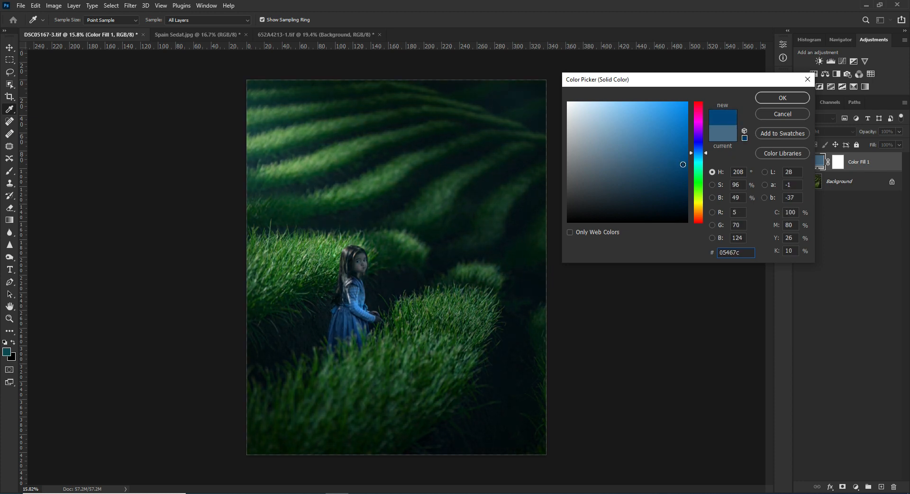
{"action": "left_click_drag", "start_coordinate": [684, 164], "coordinate": [683, 154]}
{"action": "mouse_move", "coordinate": [684, 159]}
{"action": "left_mouse_down"}
{"action": "mouse_move", "coordinate": [630, 164]}
{"action": "mouse_move", "coordinate": [629, 135]}
{"action": "mouse_move", "coordinate": [630, 196]}
{"action": "left_mouse_up"}
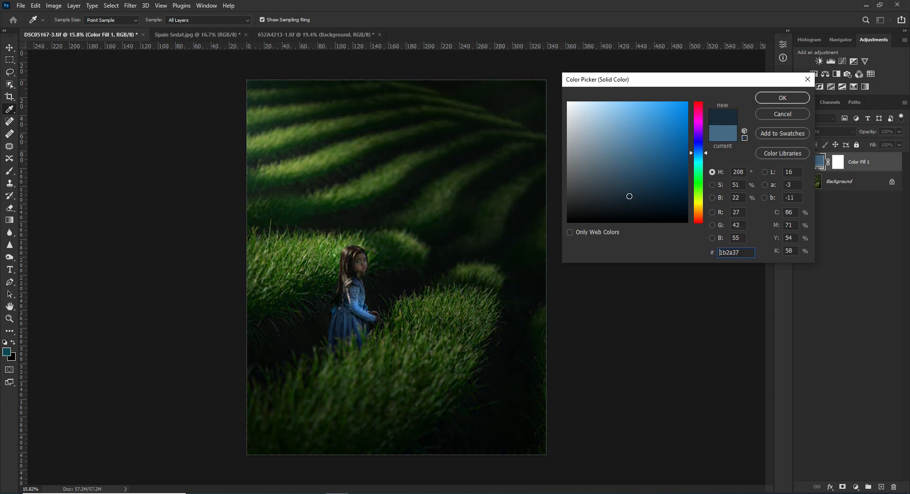
{"action": "left_click_drag", "start_coordinate": [629, 196], "coordinate": [630, 169]}
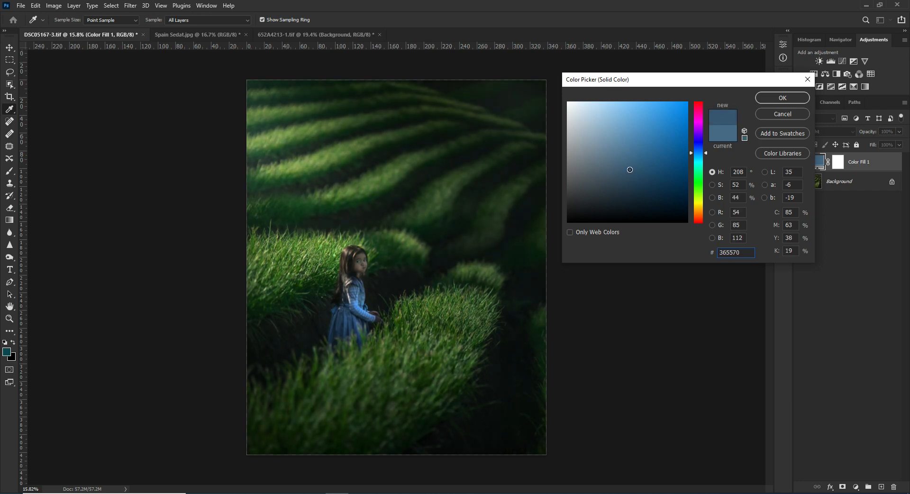
{"action": "left_click", "coordinate": [783, 97]}
{"action": "key", "text": "z"}
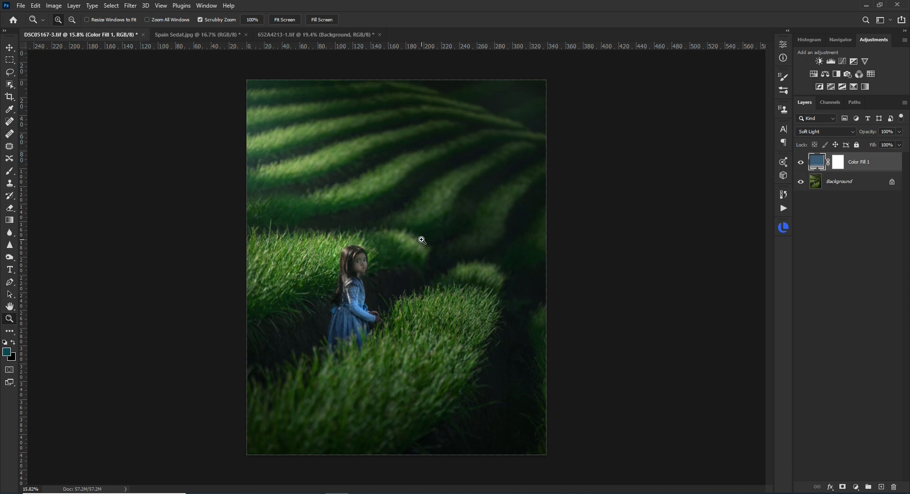
- Inspect the toned girl up close, hide the Color Fill 1 layer and select the Background layer
{"action": "left_click_drag", "start_coordinate": [403, 256], "coordinate": [426, 250]}
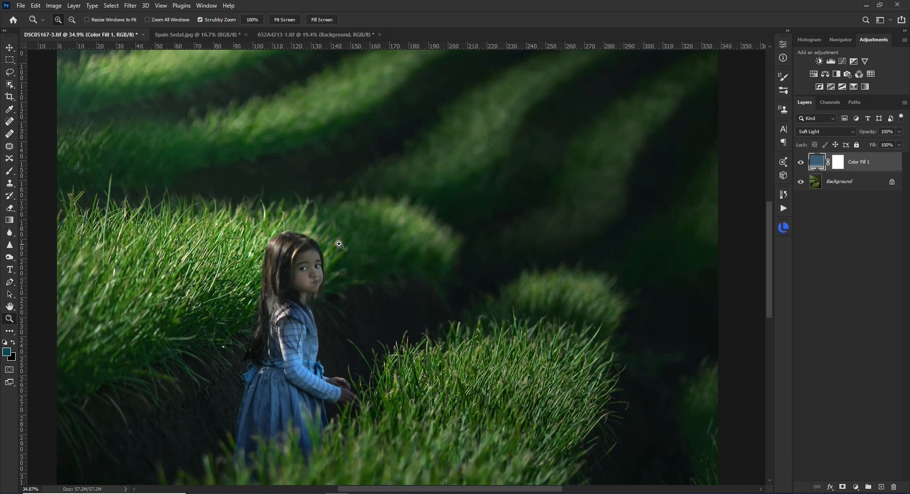
{"action": "mouse_move", "coordinate": [441, 246]}
{"action": "left_mouse_down"}
{"action": "mouse_move", "coordinate": [409, 251]}
{"action": "mouse_move", "coordinate": [433, 242]}
{"action": "left_mouse_up"}
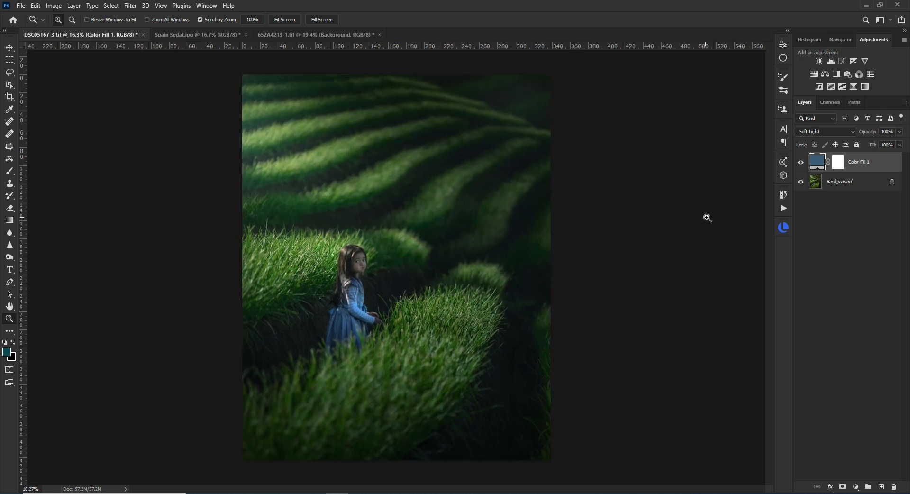
{"action": "left_click", "coordinate": [802, 163]}
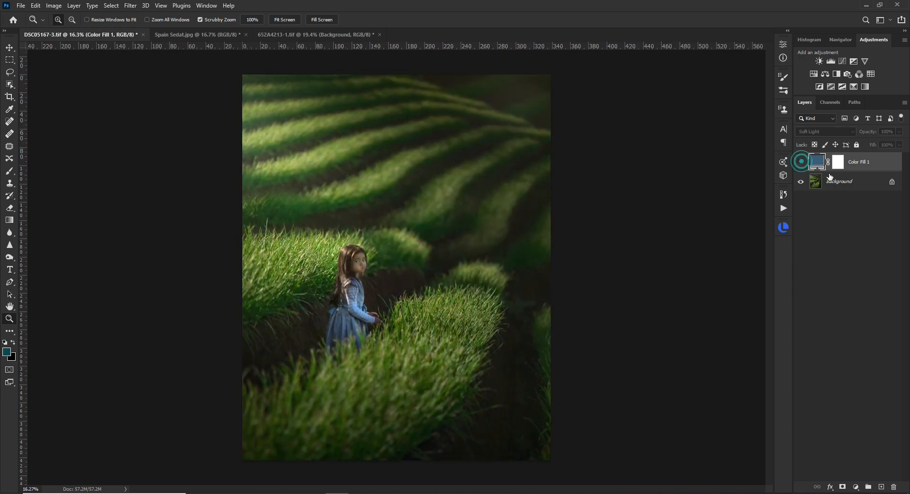
{"action": "left_click", "coordinate": [847, 183]}
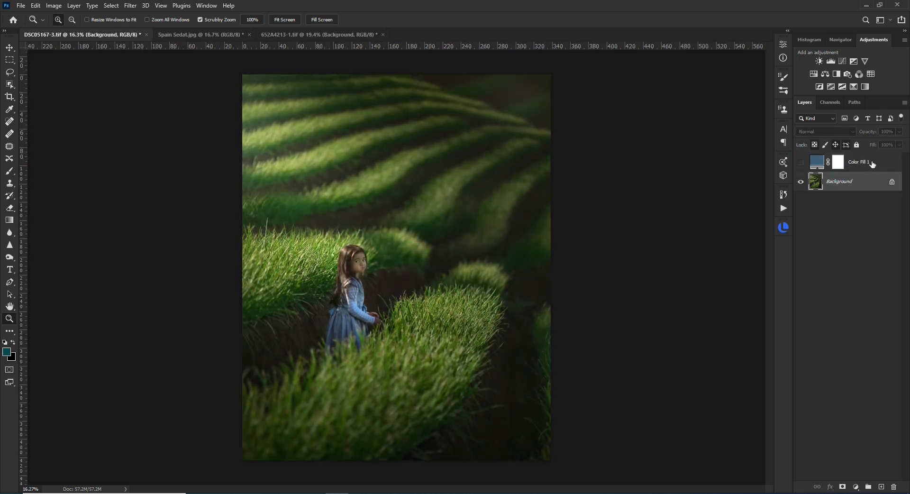
- Switch to the Spain Sedat.jpg image and enlarge it in the workspace
{"action": "left_click", "coordinate": [214, 35]}
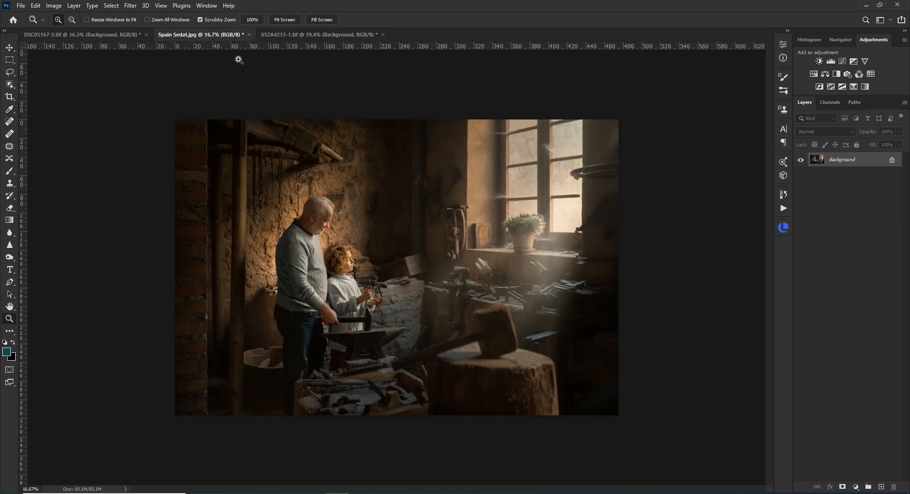
{"action": "left_click_drag", "start_coordinate": [392, 246], "coordinate": [411, 246]}
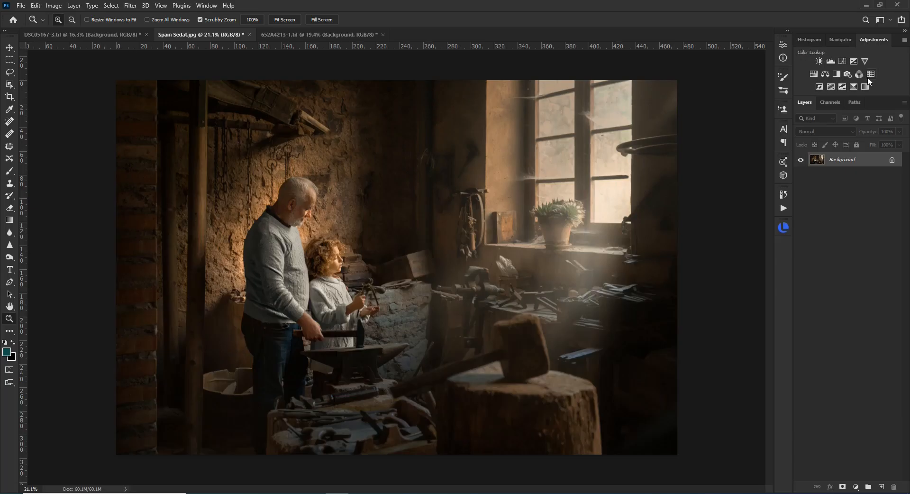
{"action": "left_click", "coordinate": [871, 73]}
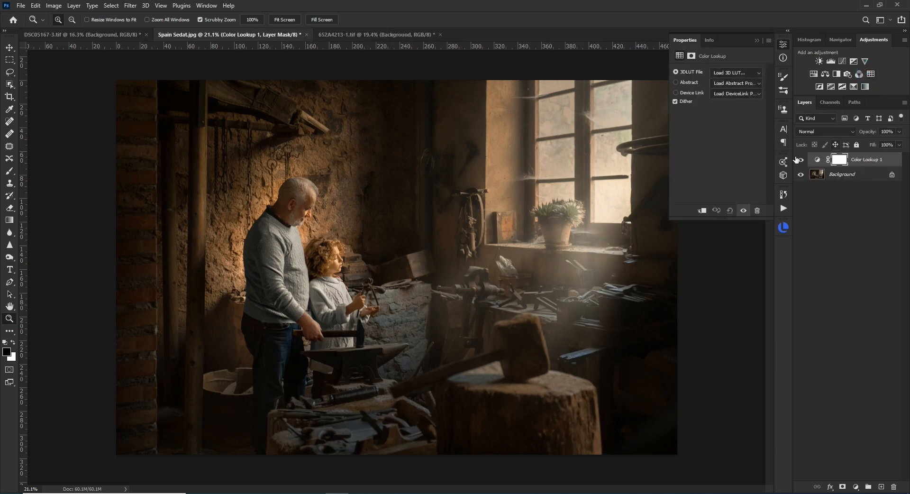
{"action": "left_click", "coordinate": [54, 5]}
{"action": "mouse_move", "coordinate": [74, 5]}
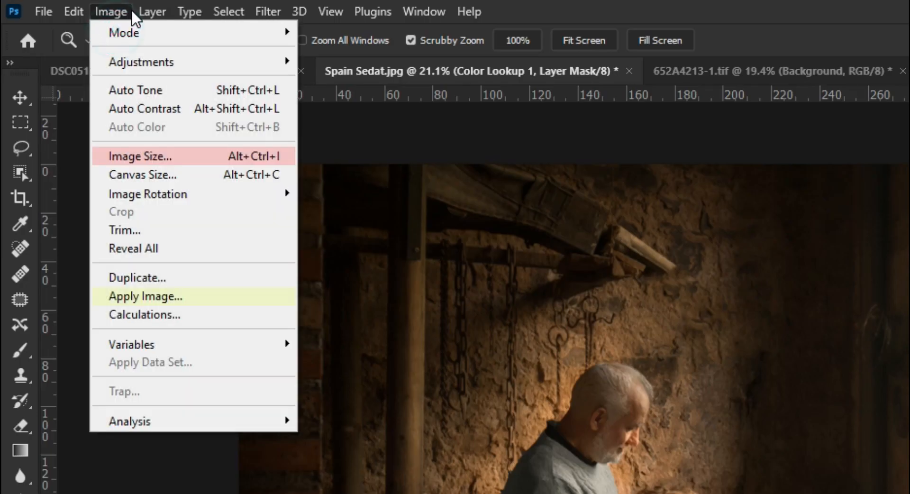
{"action": "mouse_move", "coordinate": [111, 12]}
{"action": "mouse_move", "coordinate": [141, 67]}
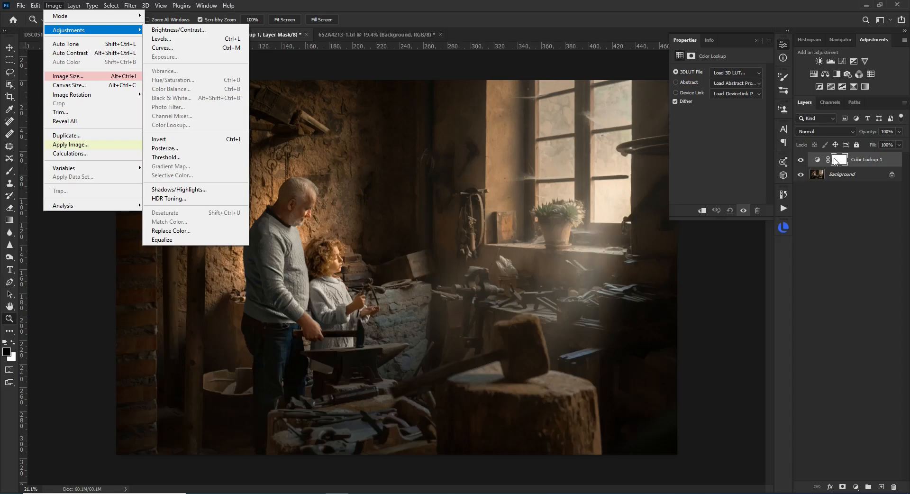
{"action": "left_click", "coordinate": [867, 159]}
{"action": "left_click_drag", "start_coordinate": [879, 158], "coordinate": [893, 487]}
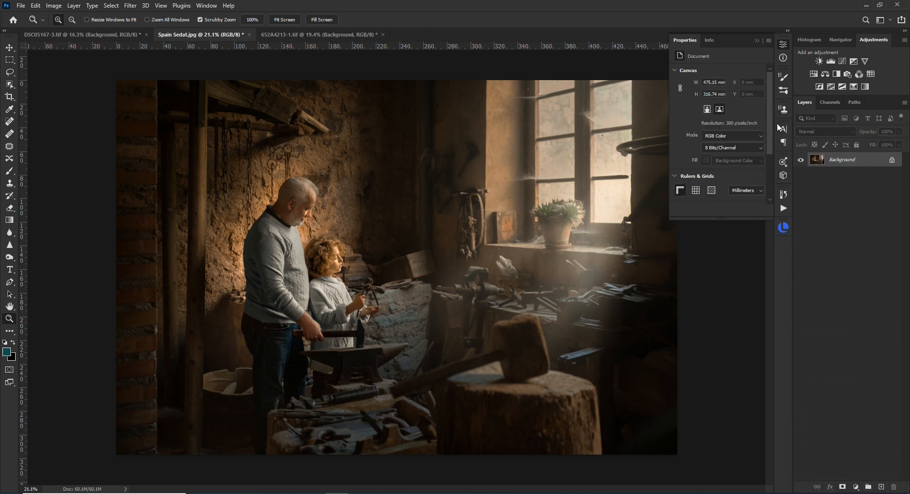
- Add a Color Lookup adjustment layer above the Background of the workshop image
{"action": "left_click", "coordinate": [866, 86]}
{"action": "left_click", "coordinate": [740, 74]}
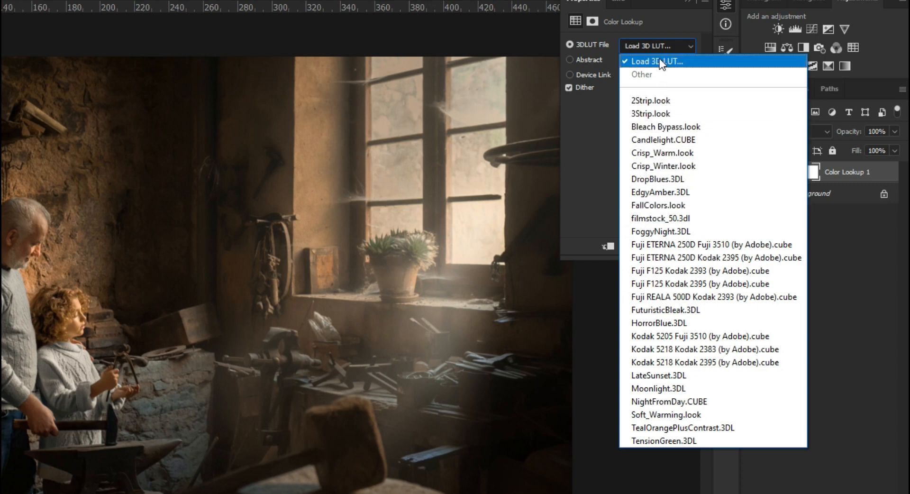
{"action": "left_click", "coordinate": [658, 43]}
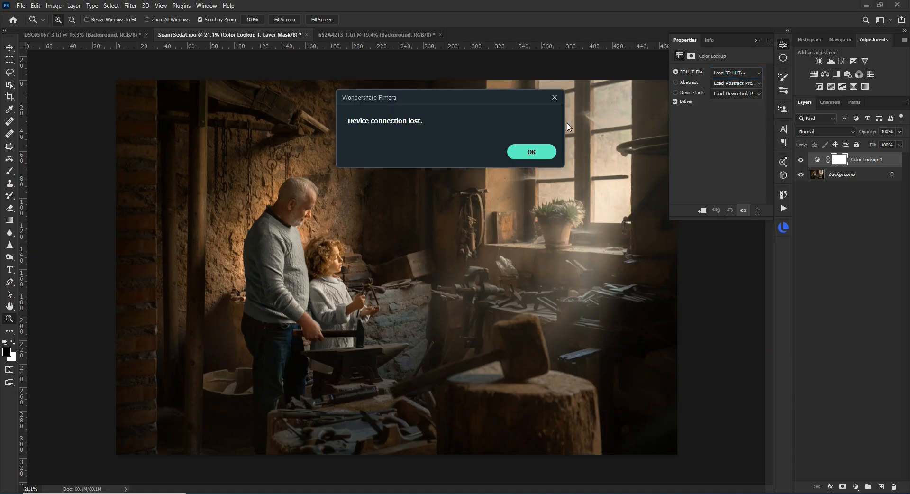
{"action": "left_click", "coordinate": [546, 155]}
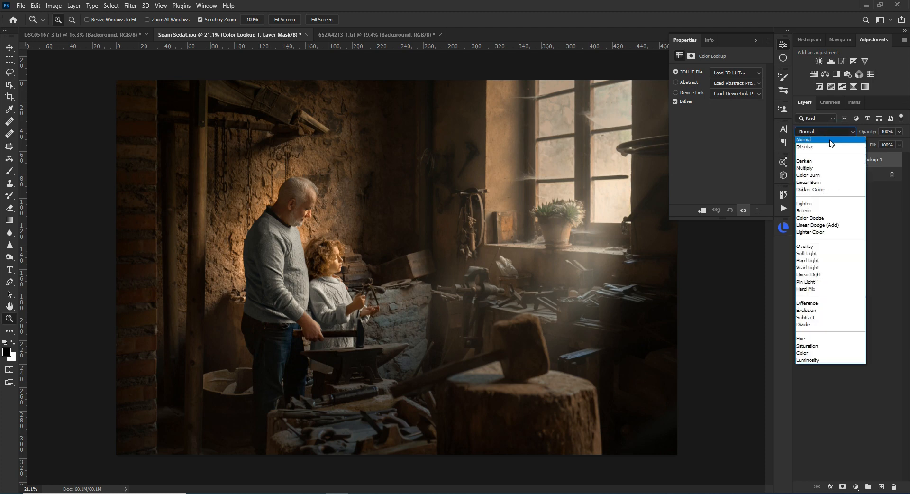
- Look over the 3D LUT presets and preview blending modes such as Linear Light on the Color Lookup layer
{"action": "left_click", "coordinate": [737, 72]}
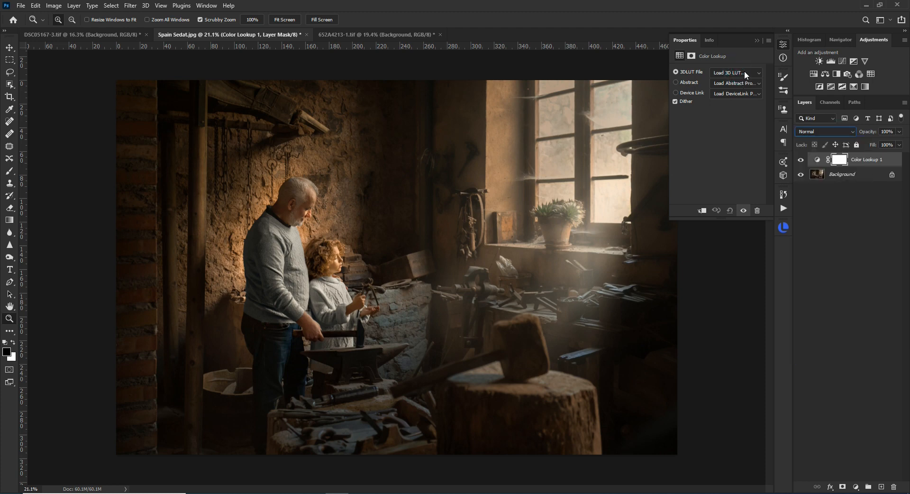
{"action": "left_click", "coordinate": [746, 73]}
{"action": "left_click", "coordinate": [740, 70]}
{"action": "left_click", "coordinate": [821, 132]}
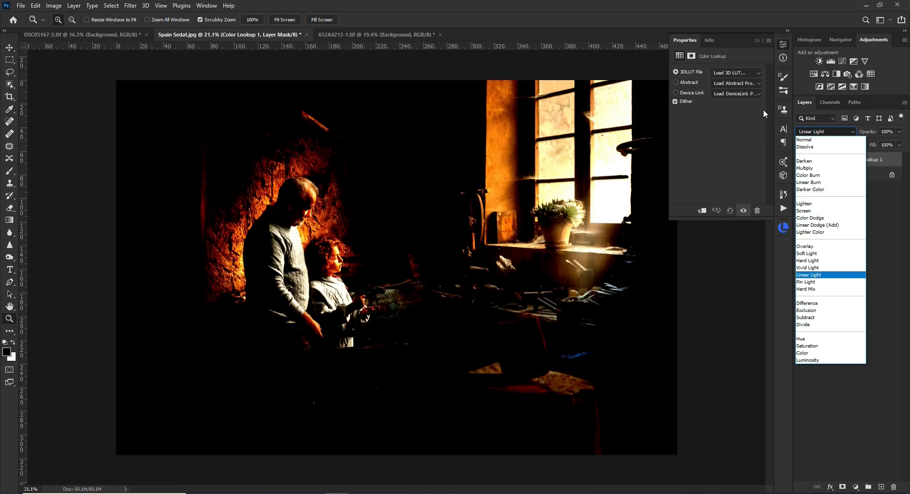
{"action": "left_click", "coordinate": [737, 72]}
- Try the filmstock_50.3dl, Fuji F125 Kodak 2395, LateSunset.3DL and DropBlues.3DL presets on the Color Lookup layer
{"action": "left_click", "coordinate": [737, 72]}
{"action": "left_click", "coordinate": [724, 194]}
{"action": "left_click", "coordinate": [737, 72]}
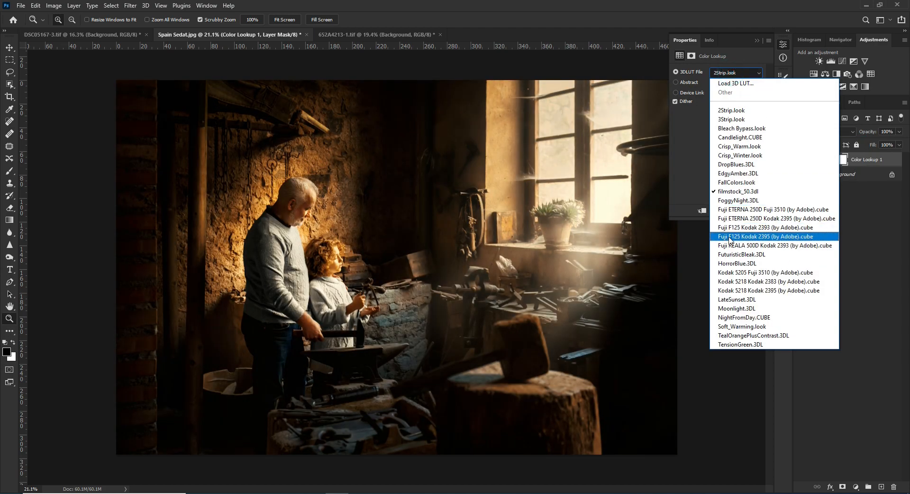
{"action": "left_click", "coordinate": [728, 236]}
{"action": "left_click", "coordinate": [728, 70]}
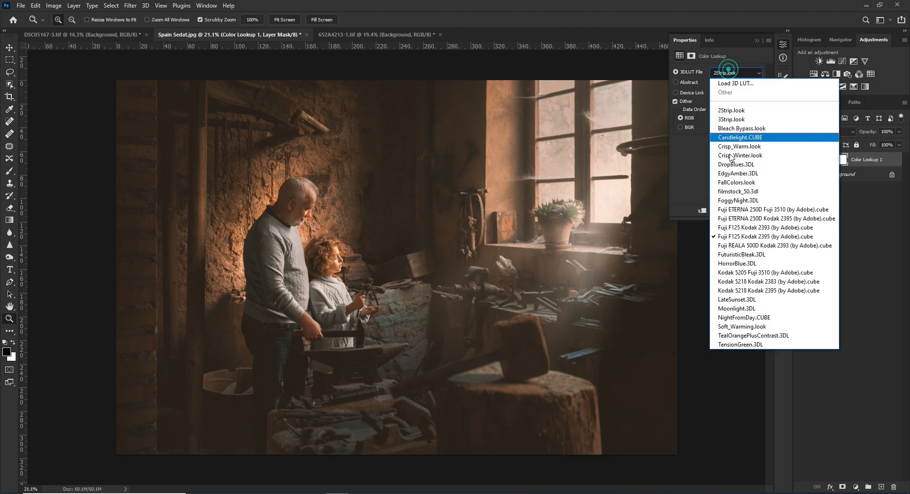
{"action": "left_click", "coordinate": [732, 297]}
{"action": "left_click", "coordinate": [730, 73]}
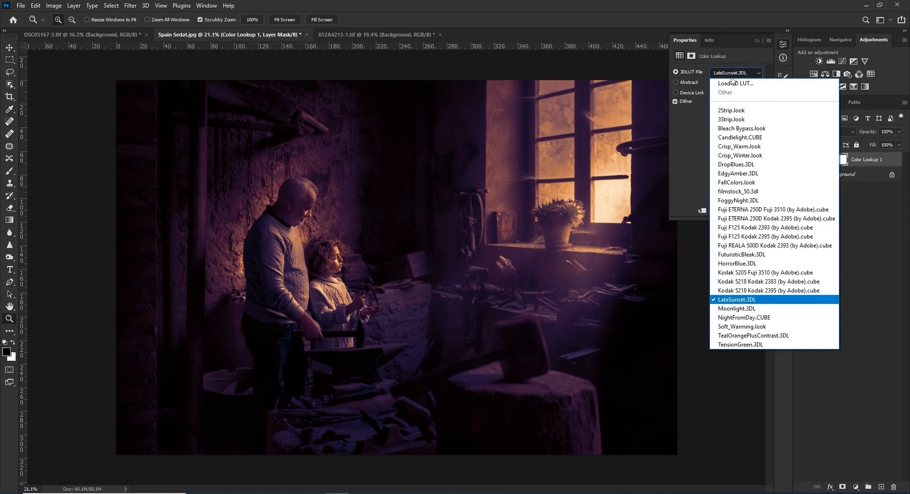
{"action": "left_click", "coordinate": [737, 165]}
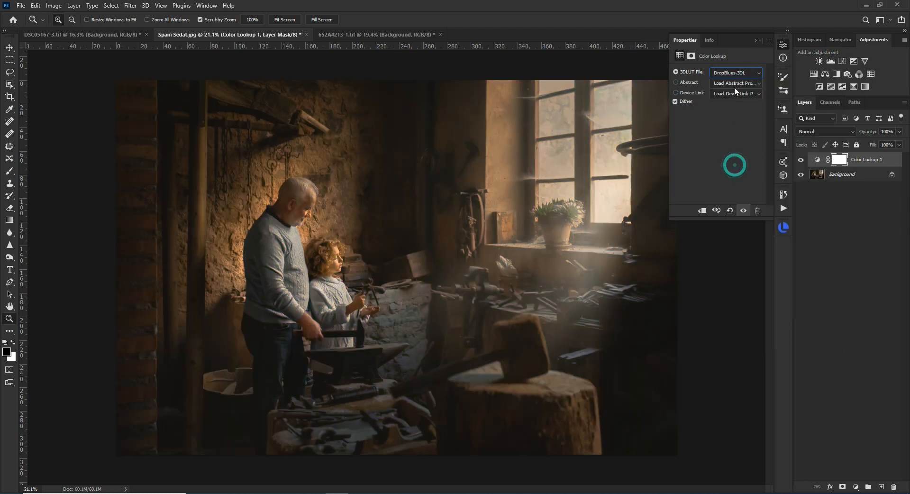
- Set the Color Lookup layer's blending mode to Color and its 3D LUT to 2Strip.look
{"action": "left_click", "coordinate": [818, 131]}
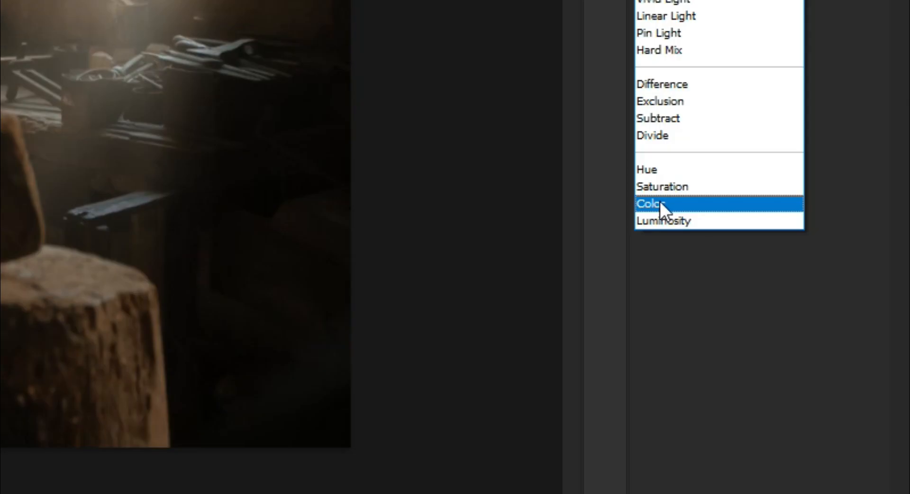
{"action": "left_click", "coordinate": [656, 199]}
{"action": "left_click", "coordinate": [741, 73]}
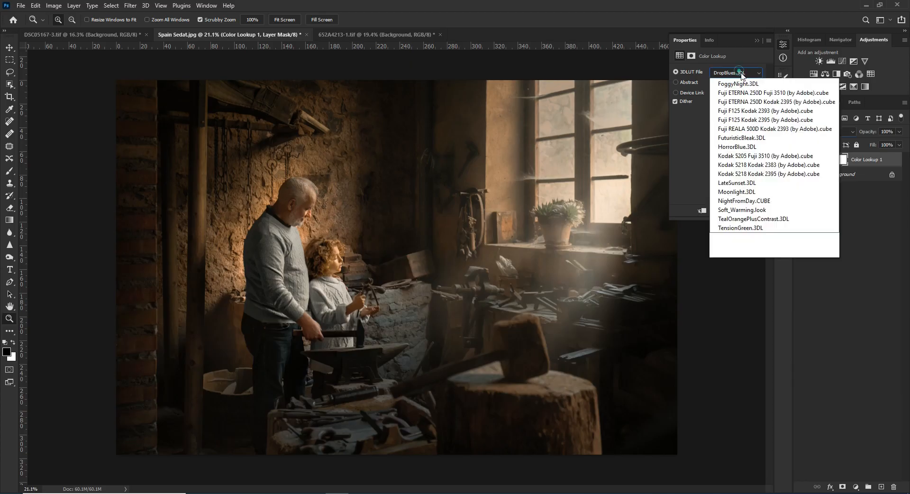
{"action": "key", "text": "Up"}
{"action": "key", "text": "Up"}
{"action": "key", "text": "Up"}
{"action": "key", "text": "Up"}
{"action": "key", "text": "Up"}
{"action": "key", "text": "Up"}
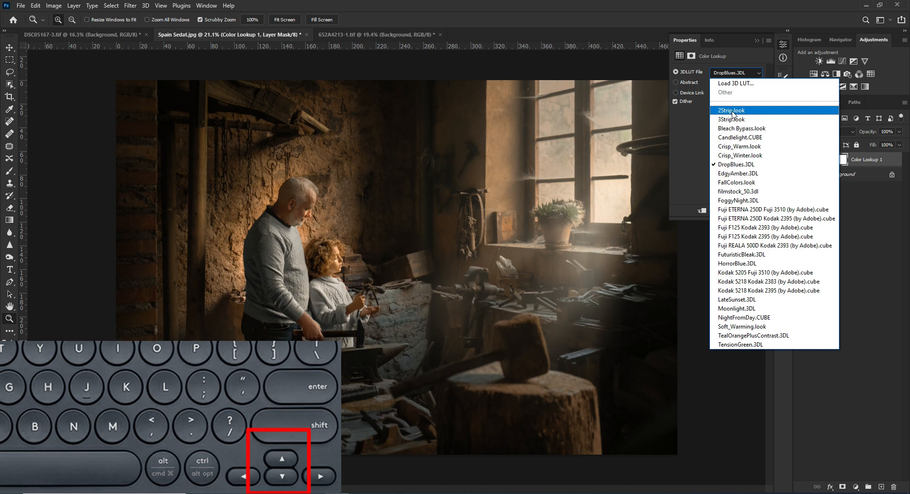
{"action": "key", "text": "Return"}
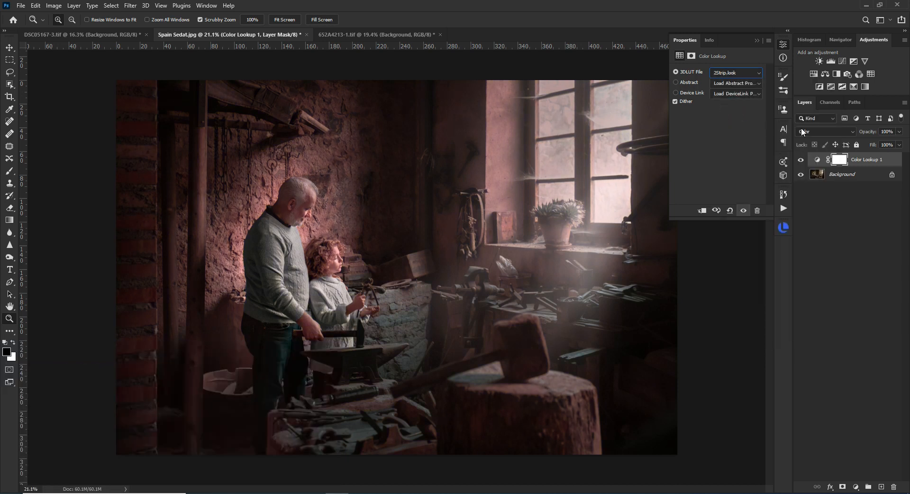
- Step through the following 3D LUT presets one by one and settle on FoggyNight.3DL
{"action": "key", "text": "Down"}
{"action": "key", "text": "Down"}
{"action": "key", "text": "Down"}
{"action": "key", "text": "Down"}
{"action": "key", "text": "Down"}
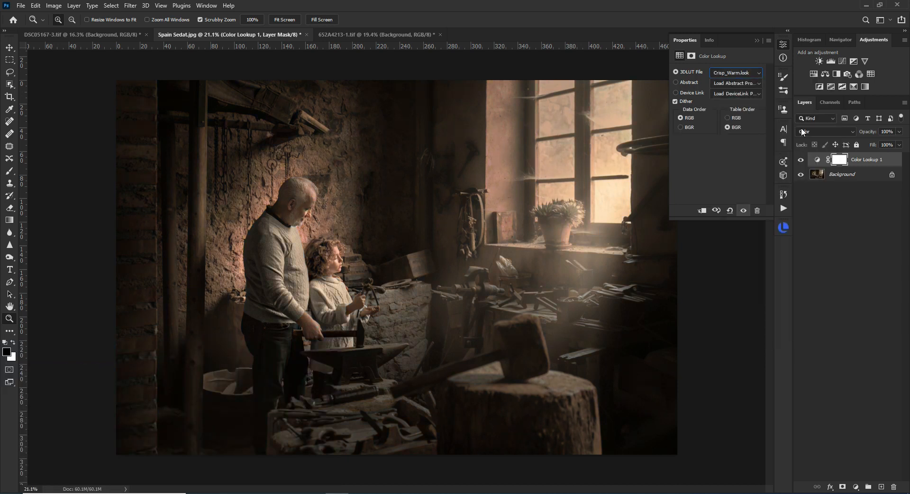
{"action": "key", "text": "Down"}
{"action": "key", "text": "Down"}
{"action": "key", "text": "Down"}
{"action": "key", "text": "Down"}
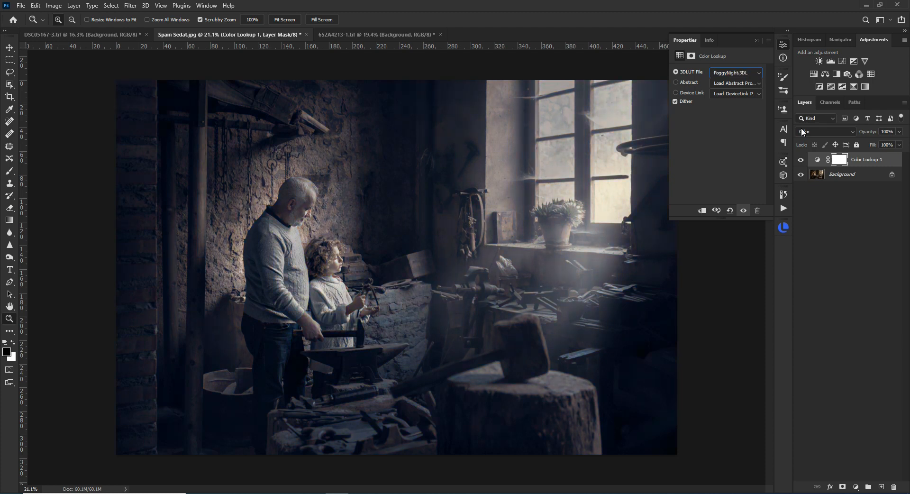
- Lower the Color Lookup layer's opacity to 41% and hide the layer to compare with the original
{"action": "left_click", "coordinate": [899, 133]}
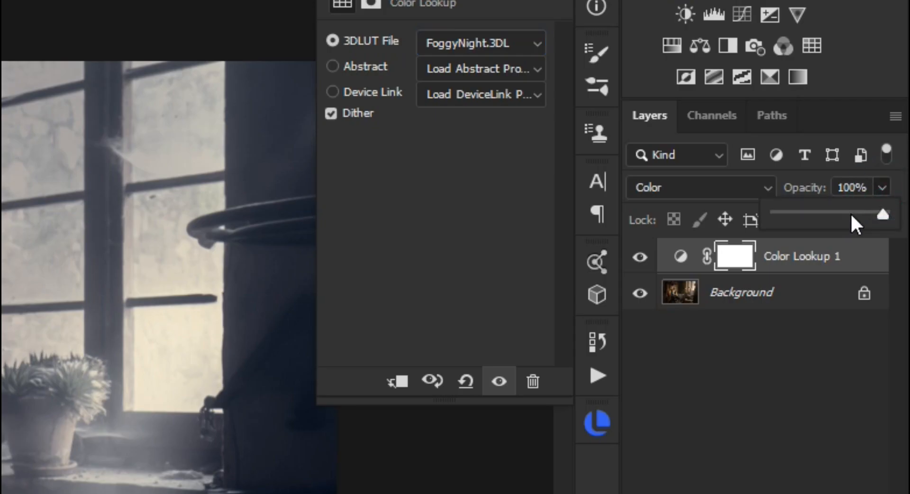
{"action": "left_click_drag", "start_coordinate": [852, 215], "coordinate": [819, 217]}
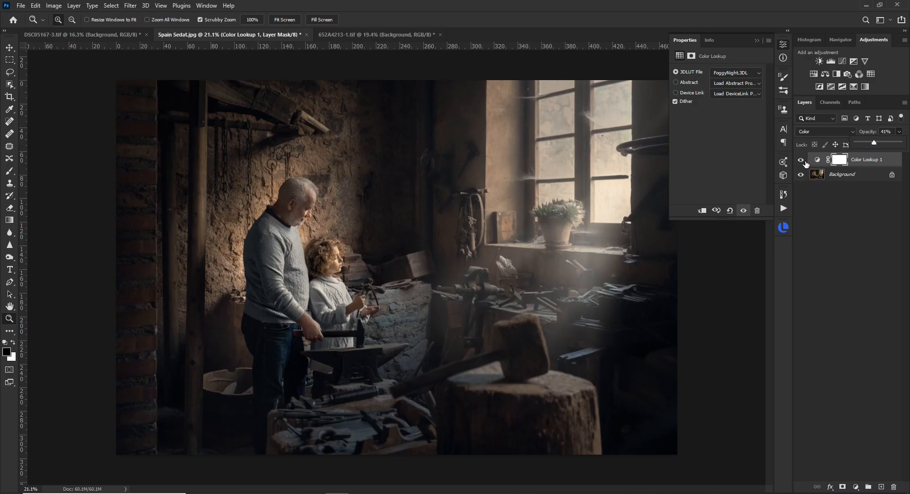
{"action": "left_click", "coordinate": [805, 161]}
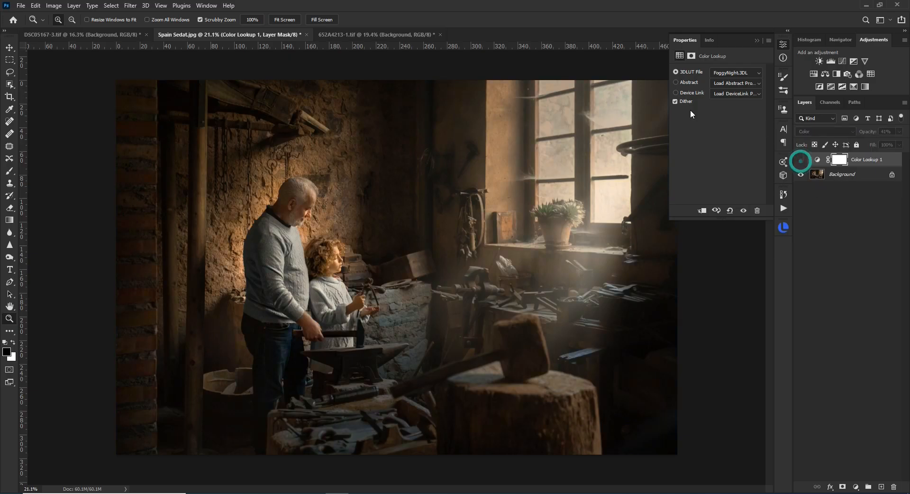
- Switch to the 652A4213-1.tif image, enlarge it slightly and check the current foreground colour without changing it
{"action": "left_click", "coordinate": [343, 34]}
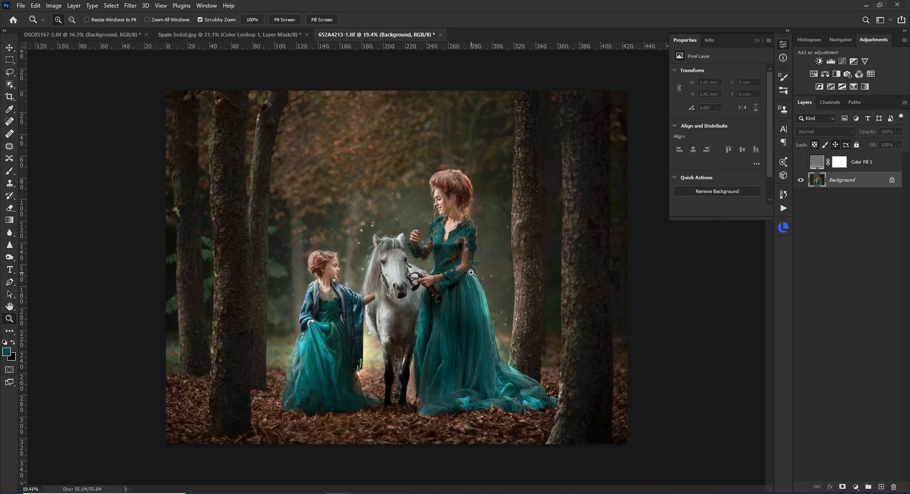
{"action": "left_click_drag", "start_coordinate": [422, 280], "coordinate": [435, 287]}
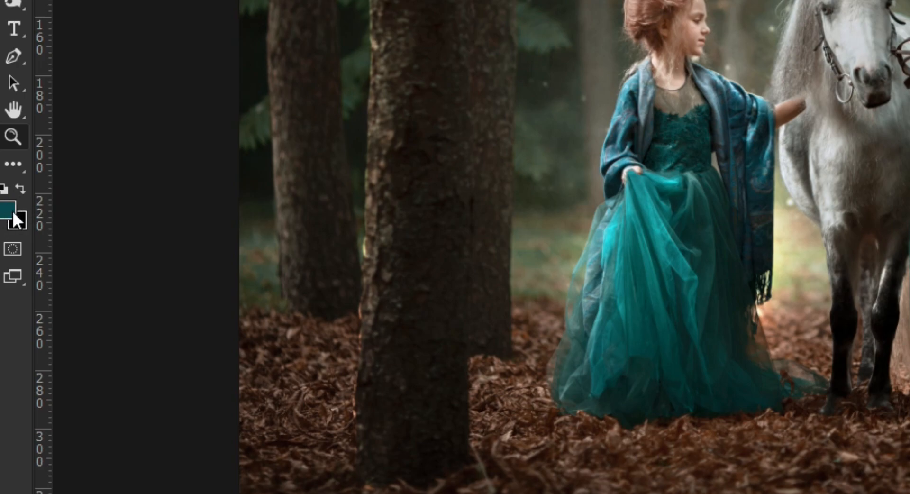
{"action": "left_click", "coordinate": [13, 213]}
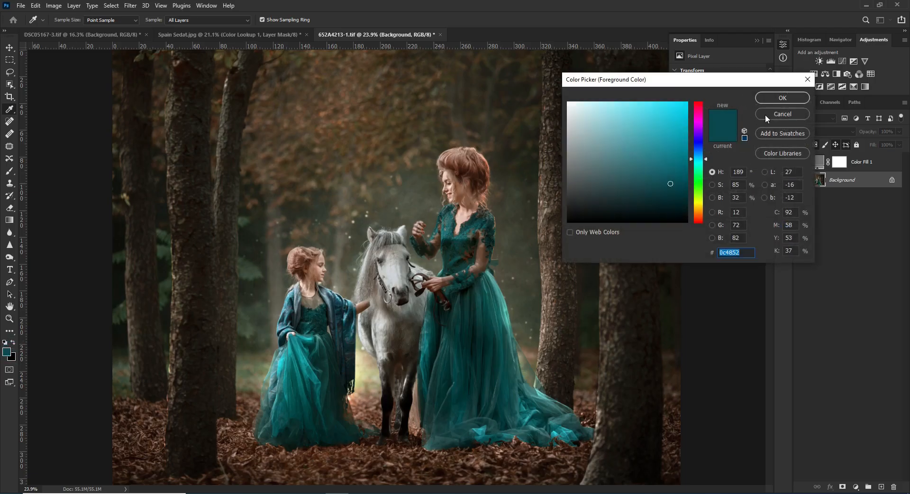
{"action": "left_click", "coordinate": [765, 115]}
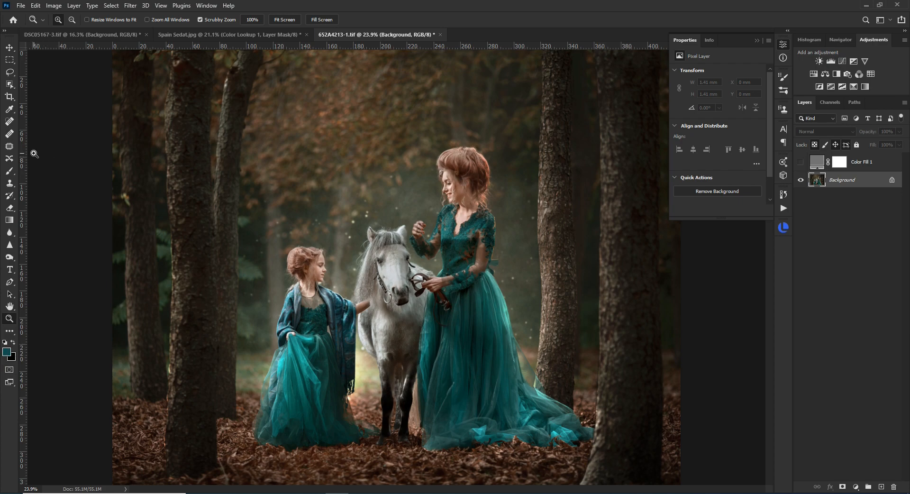
- Sample light blue #79b6cd from the girl's clothing and add a solid colour fill layer of it above the Background
{"action": "left_click", "coordinate": [10, 109]}
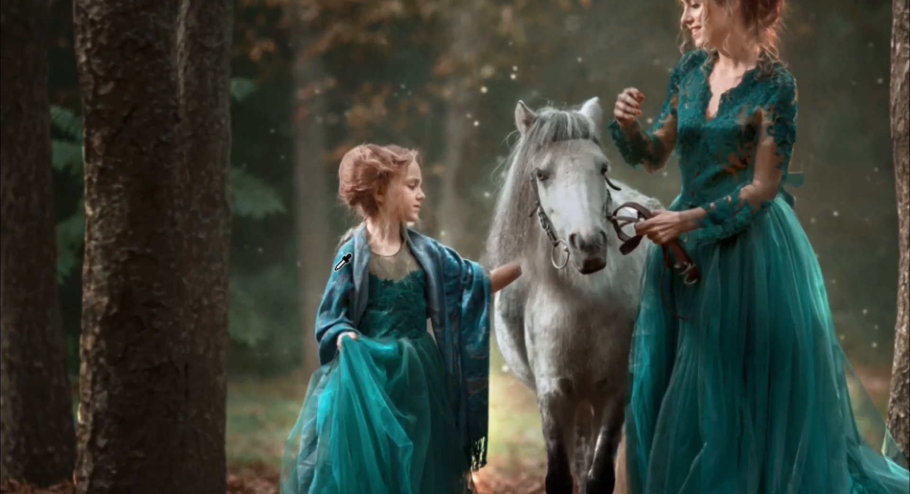
{"action": "left_click", "coordinate": [284, 295]}
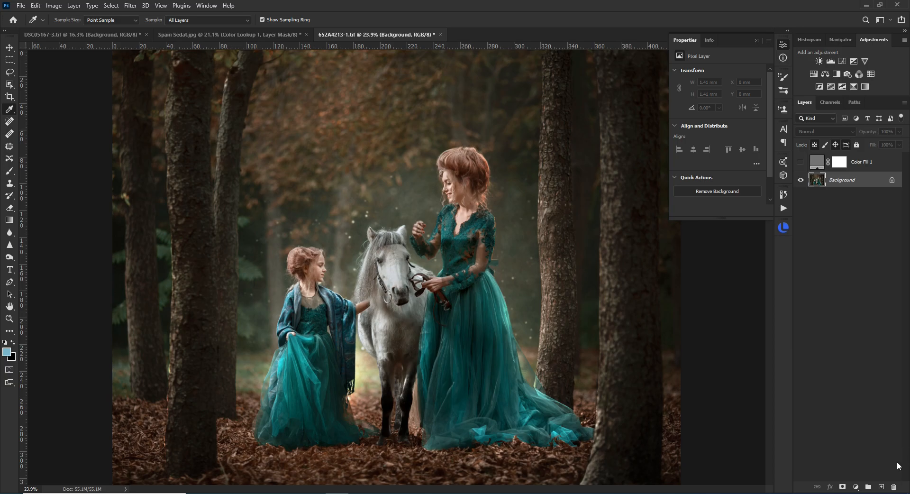
{"action": "left_click", "coordinate": [855, 486]}
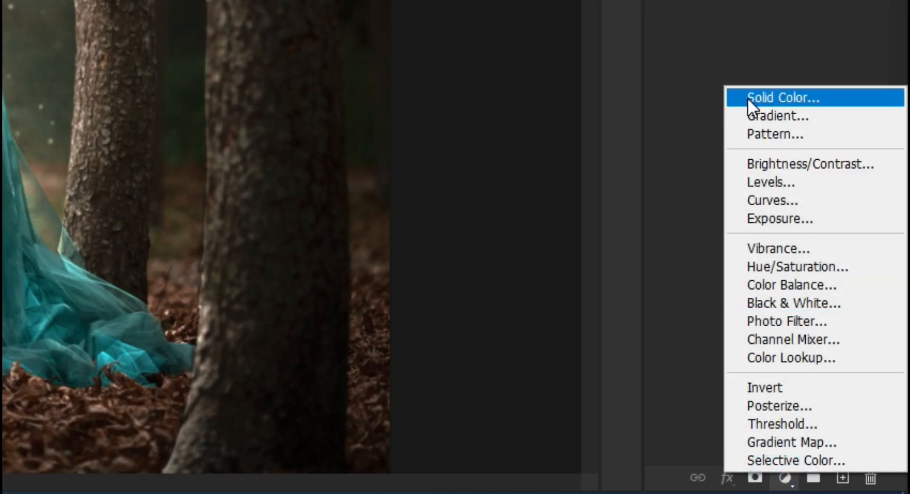
{"action": "left_click", "coordinate": [746, 99]}
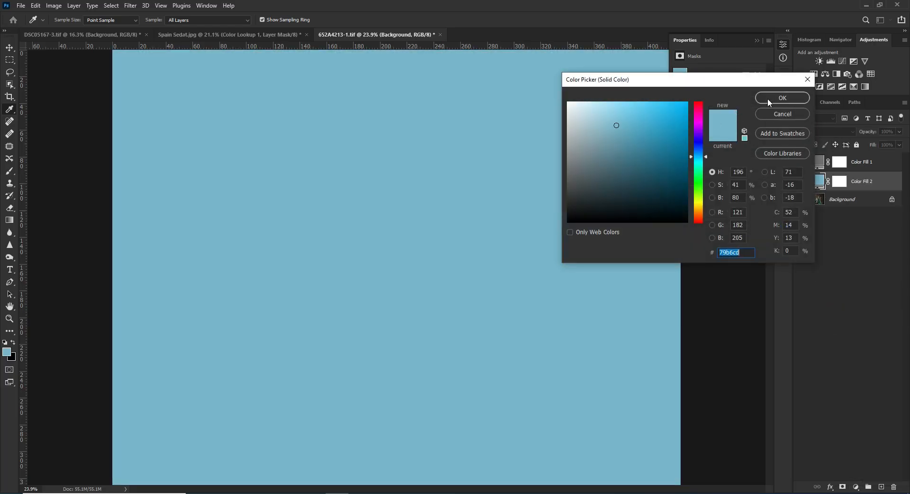
{"action": "left_click", "coordinate": [767, 99]}
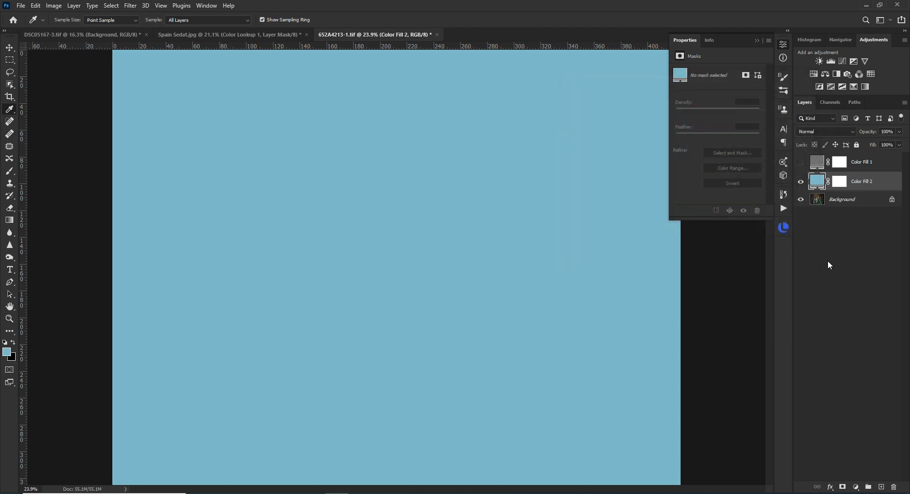
- Set the blue fill layer to Hue blending at 57% opacity, comparing the image with the layer hidden and shown
{"action": "left_click", "coordinate": [826, 131]}
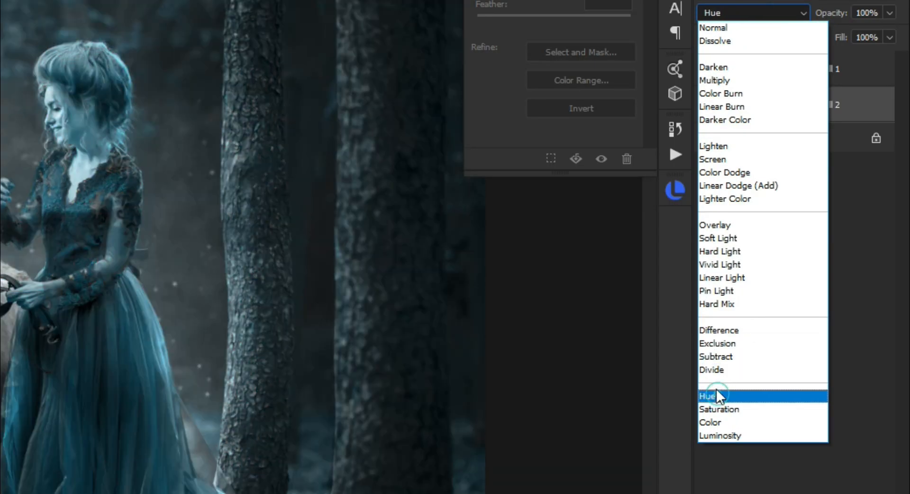
{"action": "left_click", "coordinate": [717, 396]}
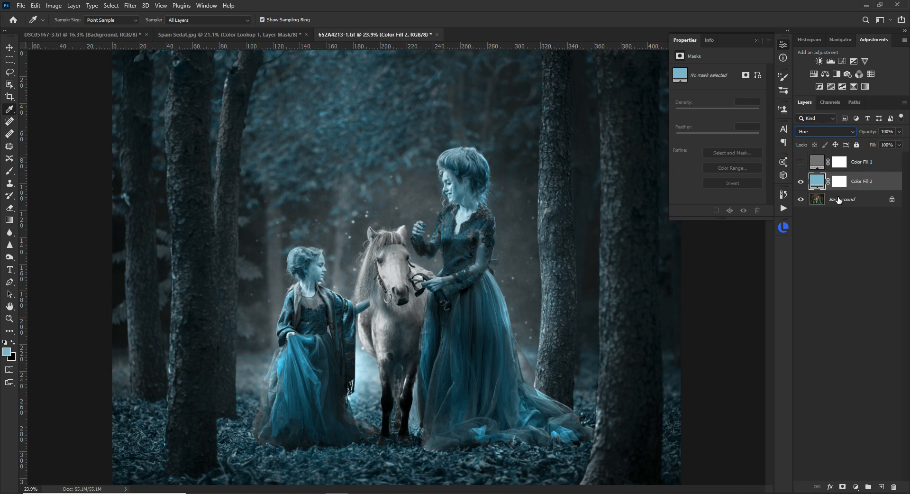
{"action": "left_click", "coordinate": [801, 182]}
{"action": "left_click", "coordinate": [801, 183]}
{"action": "left_click", "coordinate": [801, 184]}
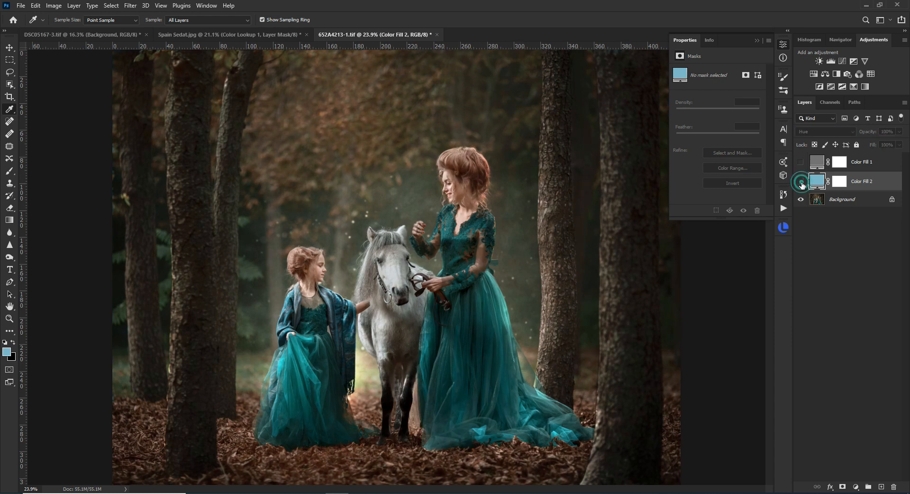
{"action": "left_click", "coordinate": [801, 183]}
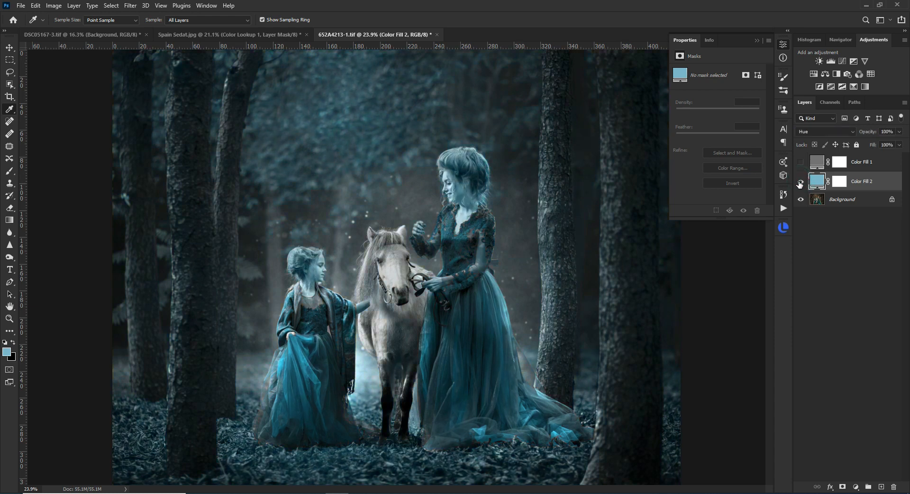
{"action": "left_click", "coordinate": [801, 182]}
{"action": "left_click", "coordinate": [800, 182]}
{"action": "left_click", "coordinate": [899, 132]}
{"action": "left_click", "coordinate": [881, 143]}
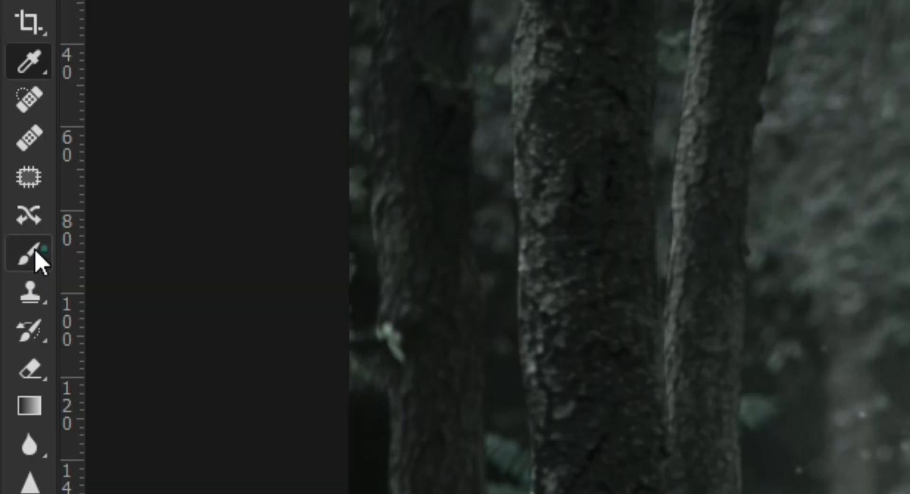
- Select the blue fill layer's mask and set up the Brush tool with black foreground and 46% opacity
{"action": "left_click", "coordinate": [9, 170]}
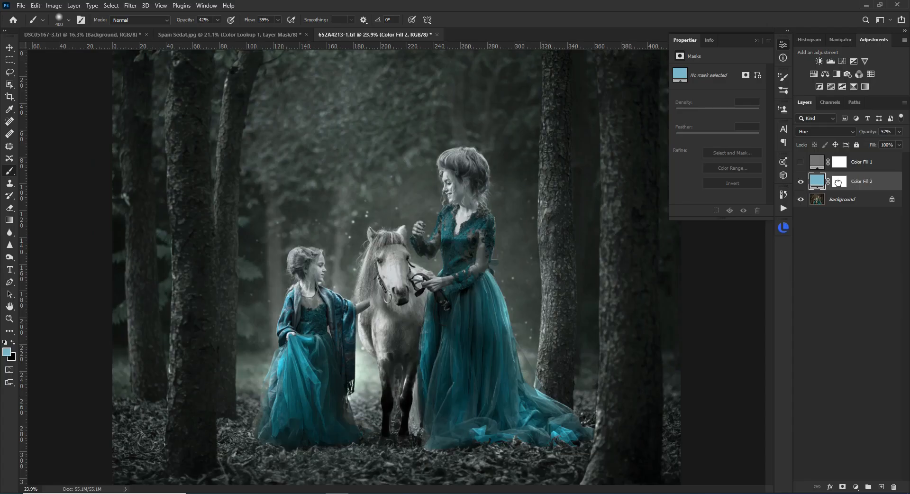
{"action": "left_click", "coordinate": [838, 182]}
{"action": "key", "text": "d"}
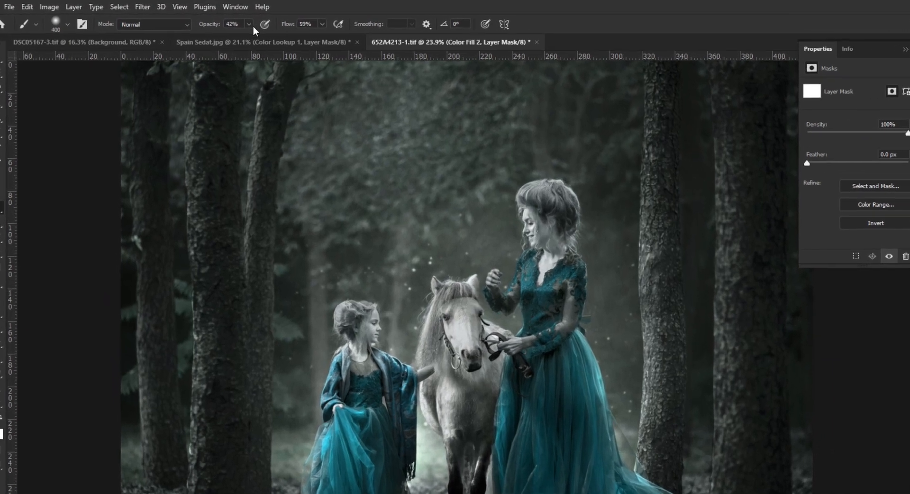
{"action": "left_click", "coordinate": [228, 21]}
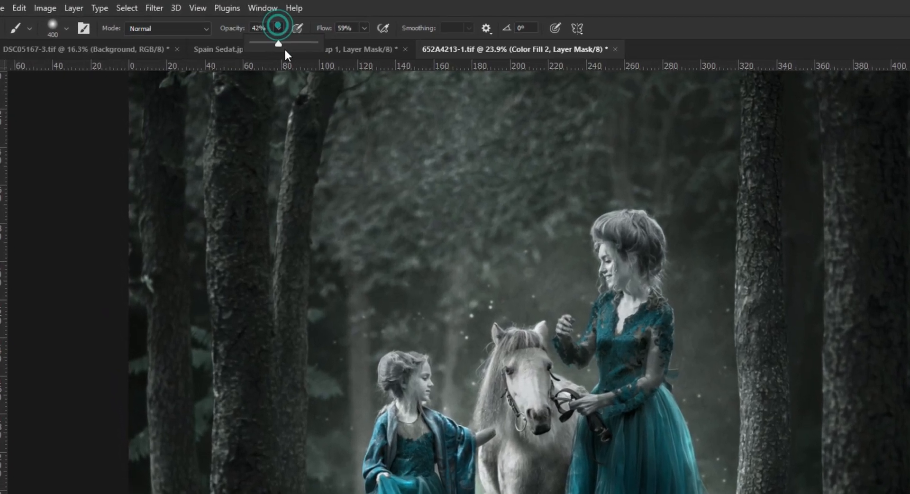
{"action": "left_click", "coordinate": [230, 33]}
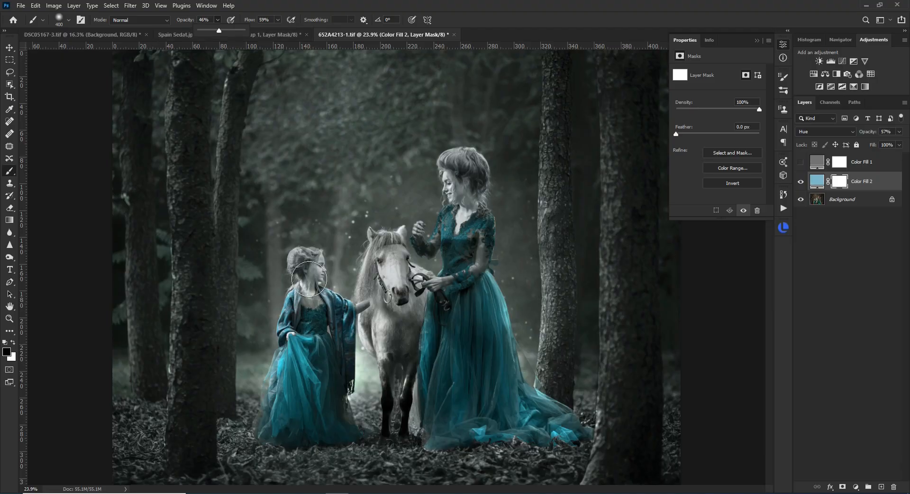
- Paint on the mask over the girl's head and the woman's head, neck and arm, then view the whole image
{"action": "left_click", "coordinate": [302, 261]}
{"action": "left_click_drag", "start_coordinate": [307, 262], "coordinate": [304, 270]}
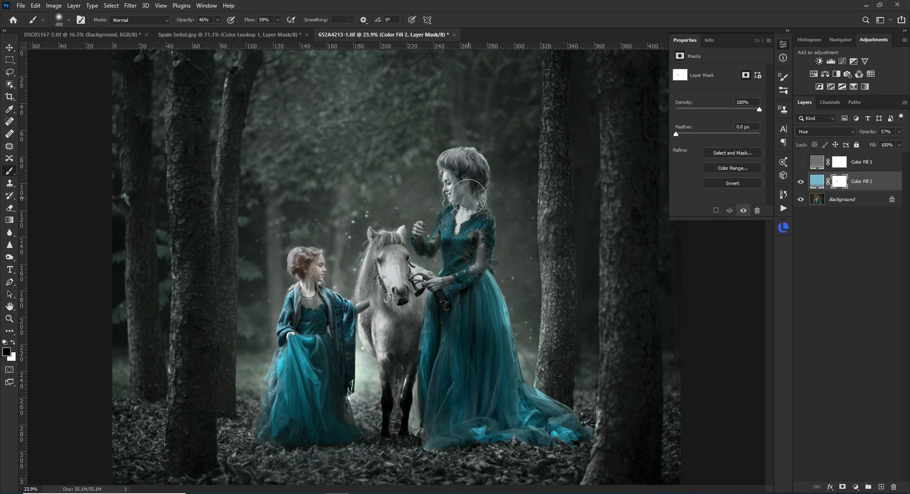
{"action": "left_click", "coordinate": [459, 170]}
{"action": "mouse_move", "coordinate": [457, 169]}
{"action": "left_mouse_down"}
{"action": "mouse_move", "coordinate": [464, 180]}
{"action": "mouse_move", "coordinate": [455, 213]}
{"action": "left_mouse_up"}
{"action": "left_click", "coordinate": [480, 262]}
{"action": "left_click_drag", "start_coordinate": [321, 279], "coordinate": [314, 288]}
{"action": "key", "text": "z"}
{"action": "left_click", "coordinate": [405, 282], "text": "alt"}
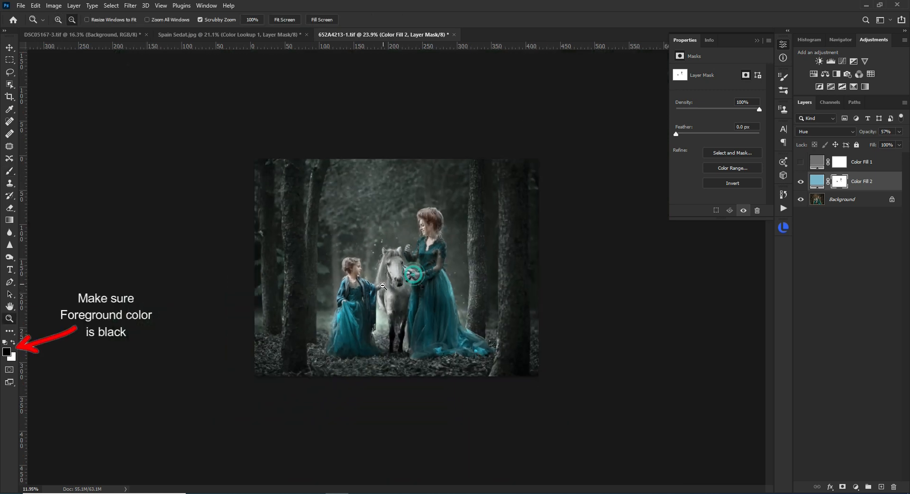